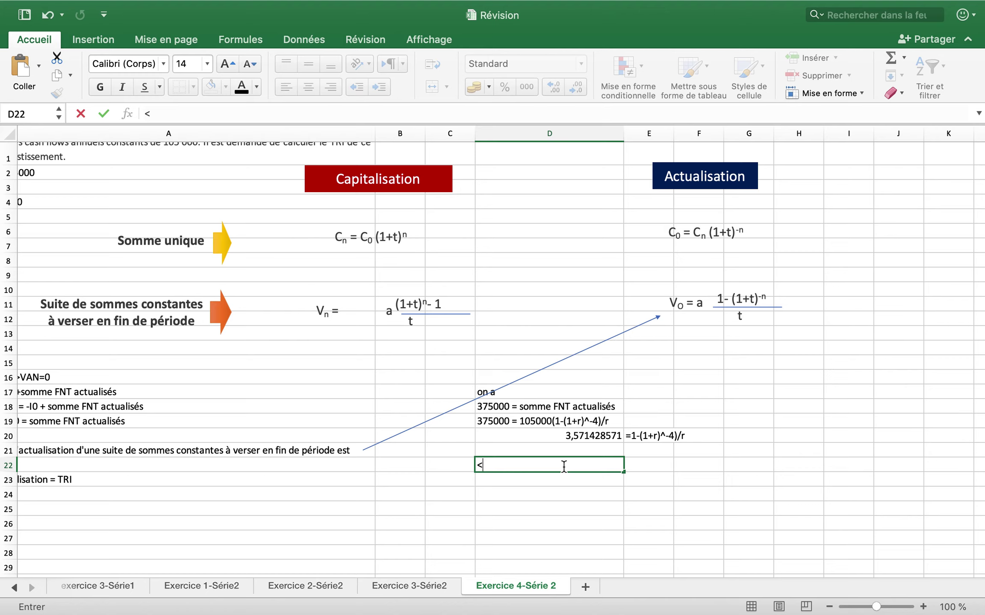
- Complete cell D22 as 4,5%<r<5% and center it in the cell
type("r")
left_click(516, 463)
type("4,5%")
left_click(519, 465)
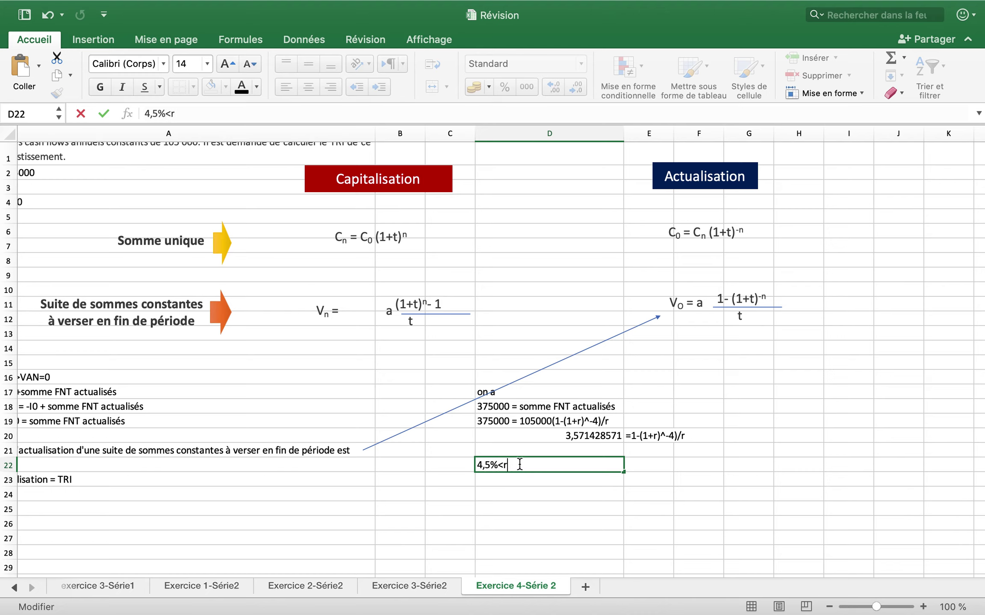
type("<5%")
left_click(103, 113)
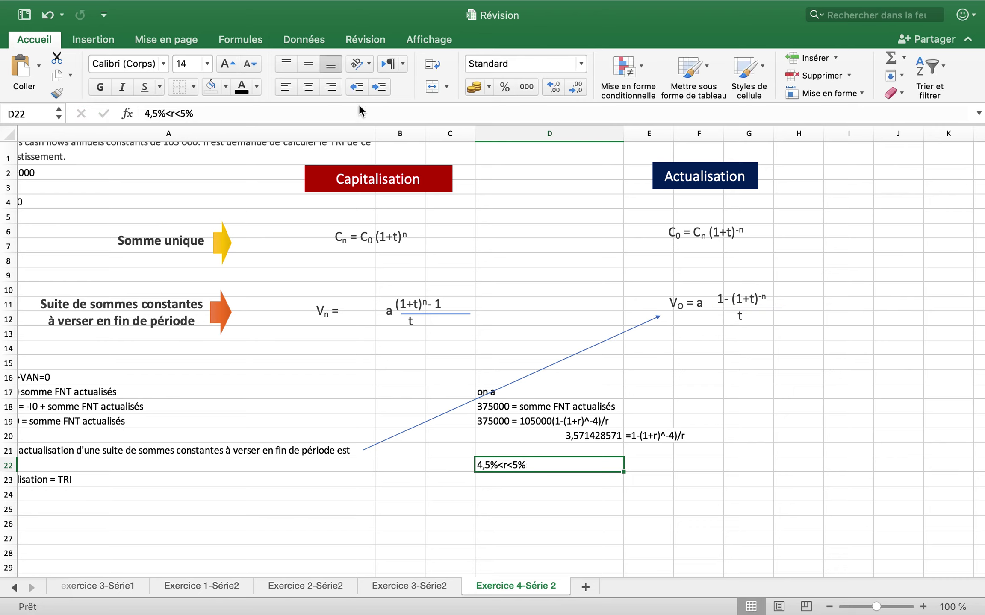
left_click(307, 89)
- Enter 3,5714 in cell D23 with a < sign on each side
left_click(533, 481)
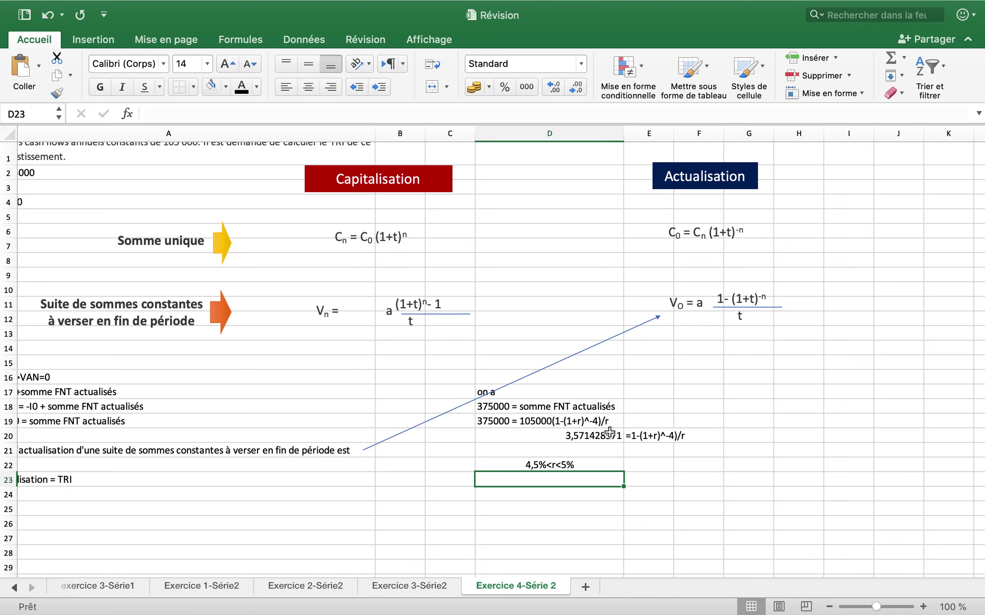
type("3")
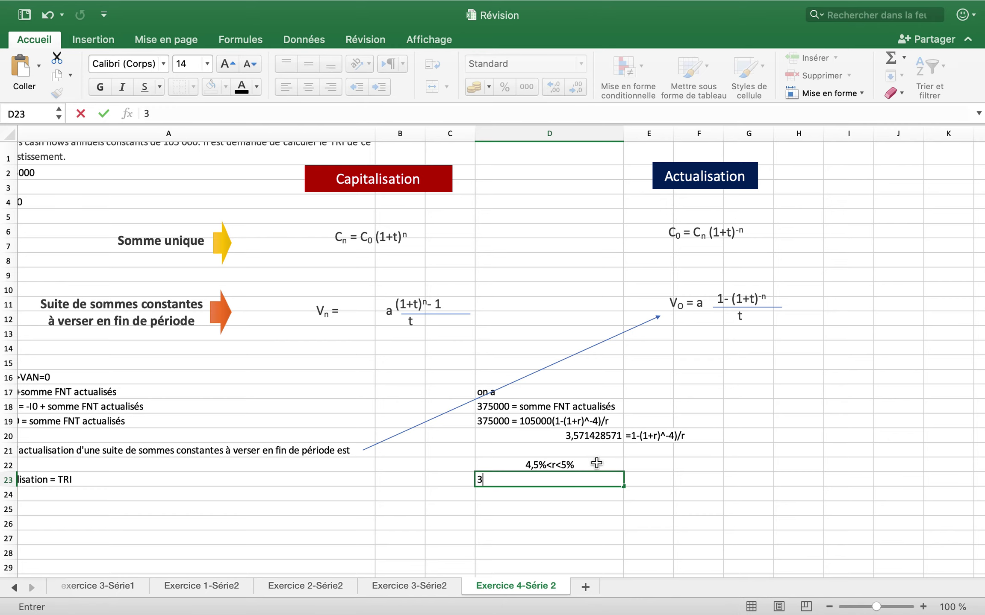
type(",5714<")
left_click(480, 477)
type("<")
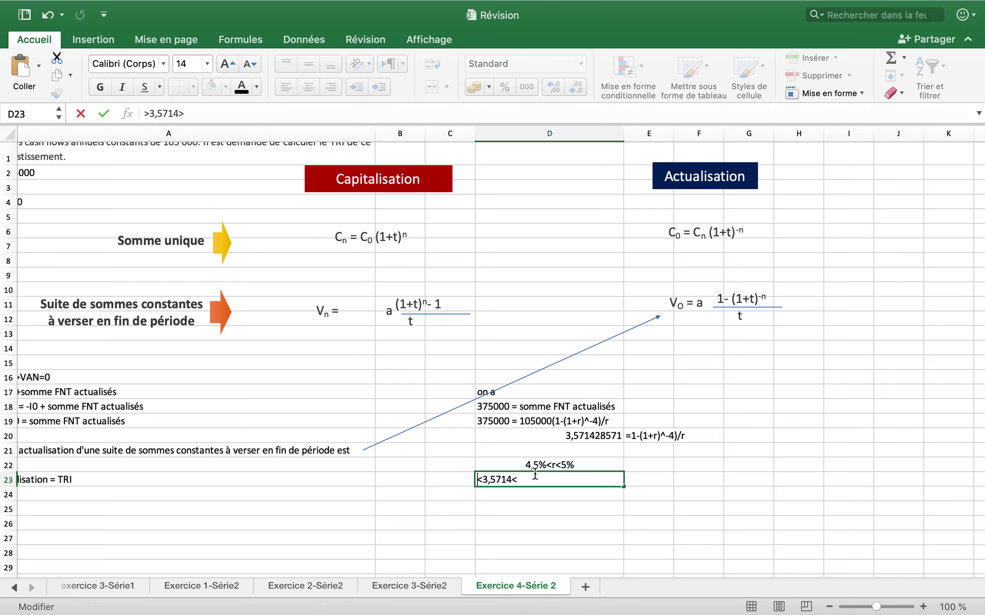
- Look up the four-period factor at 4,5 % in the PowerPoint annuity table, and put 3,5875 in Excel cell D23 instead of the leading < sign
mouse_move(584, 579)
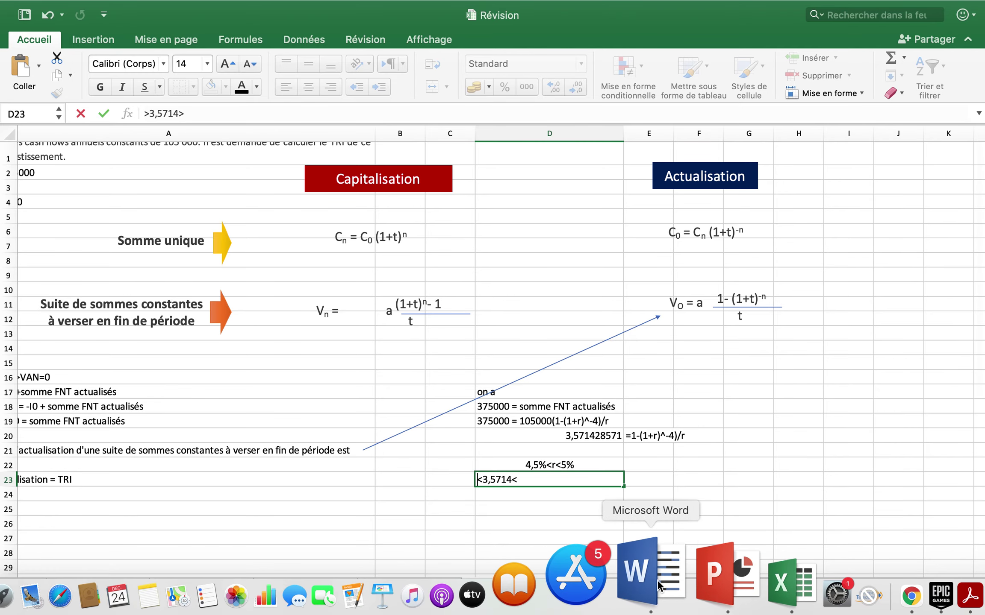
left_click(680, 586)
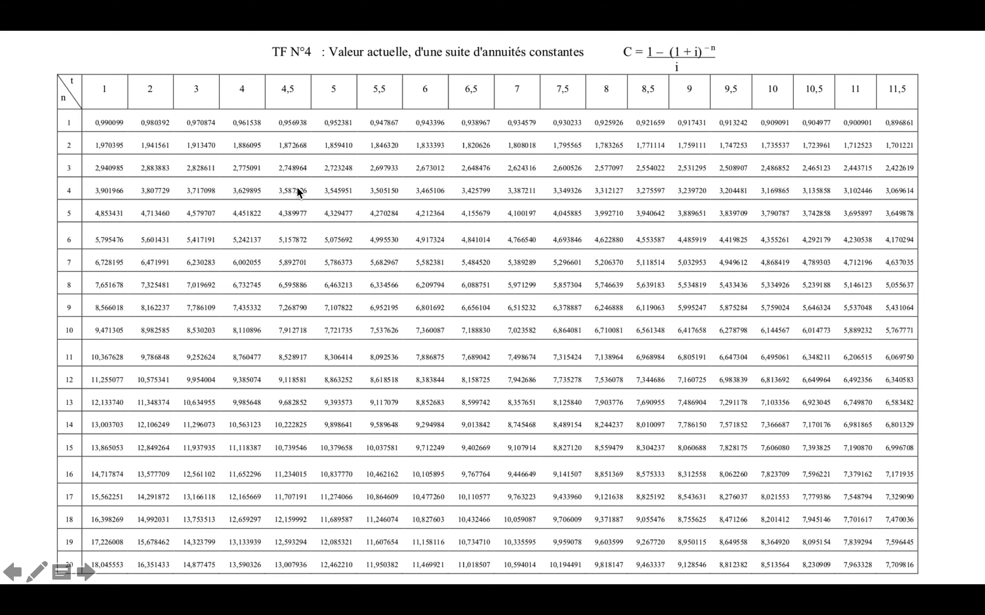
mouse_move(583, 594)
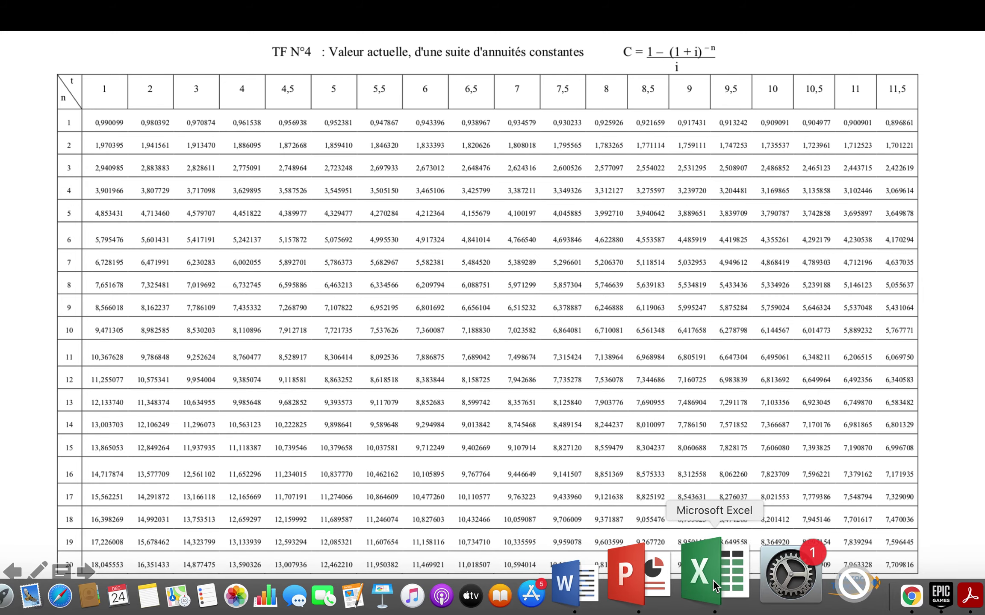
left_click(810, 594)
left_click(481, 476)
key("BackSpace")
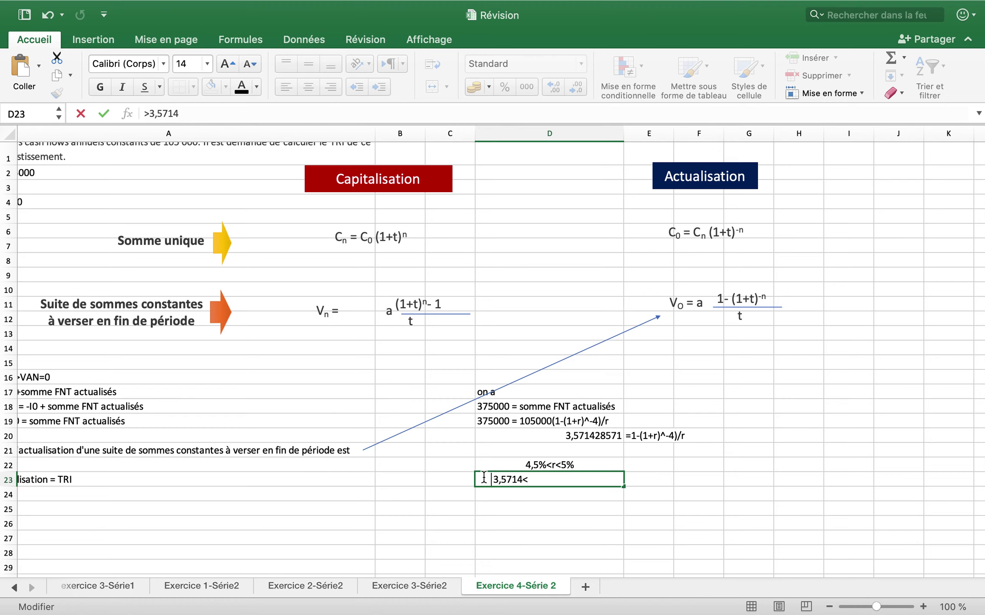
type("3,5875   ")
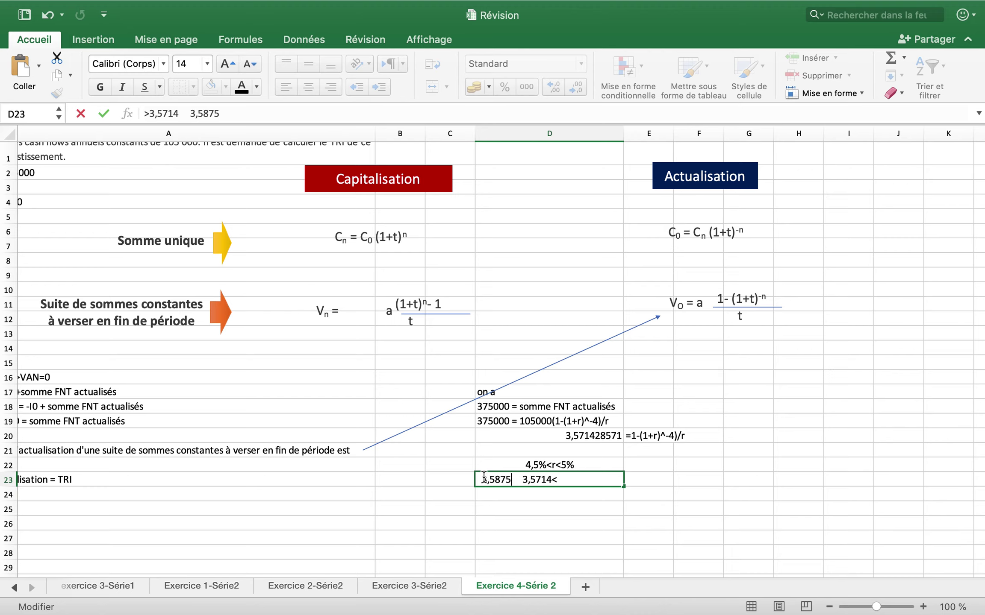
- Separate 3,5875 and 3,5714 in cell D23 with a row of dashes, and replace the trailing < sign with dashes
type("-------")
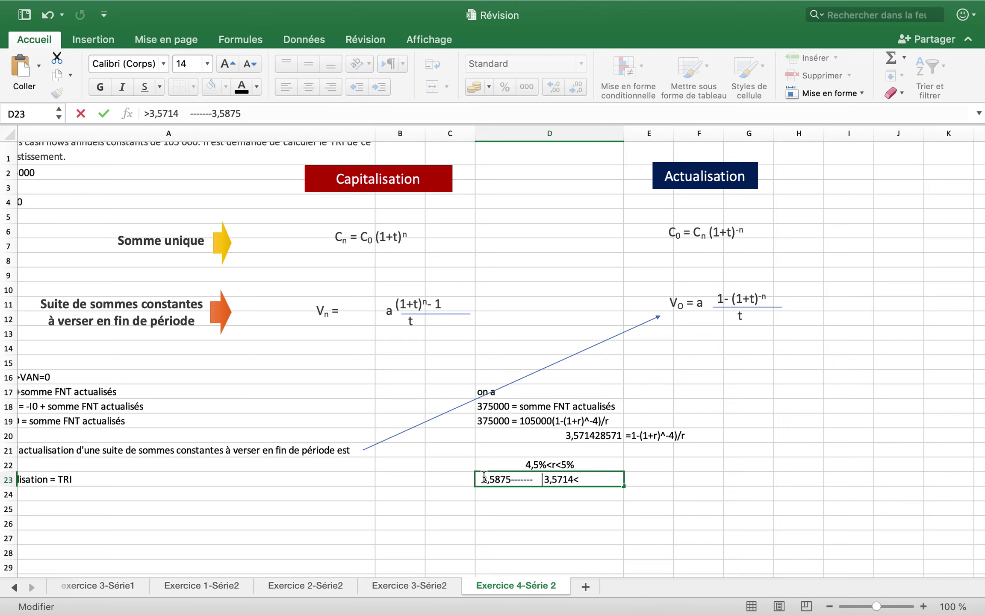
key("Delete")
key("Delete")
key("BackSpace")
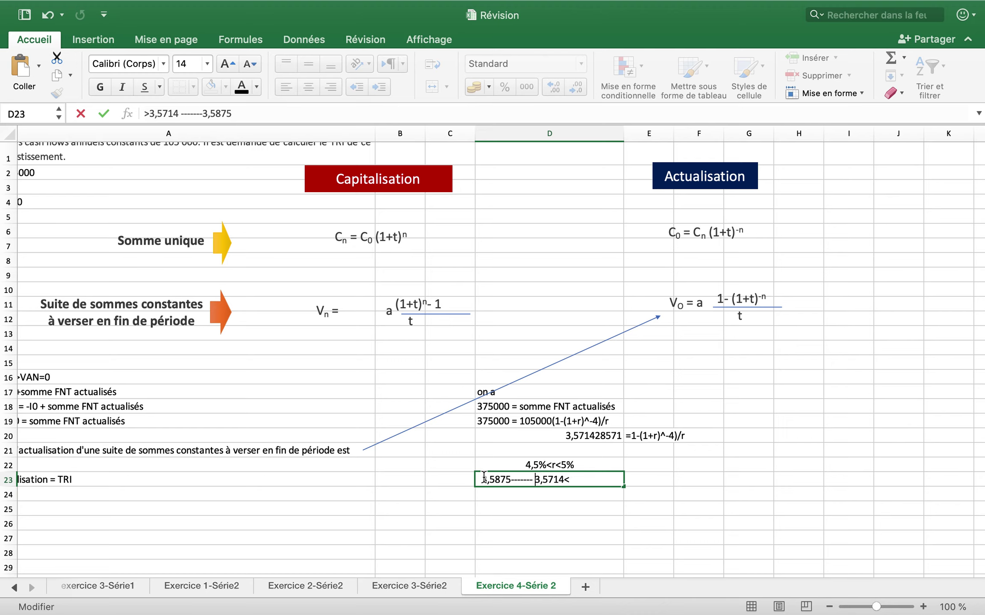
left_click(575, 479)
key("BackSpace")
type("-------")
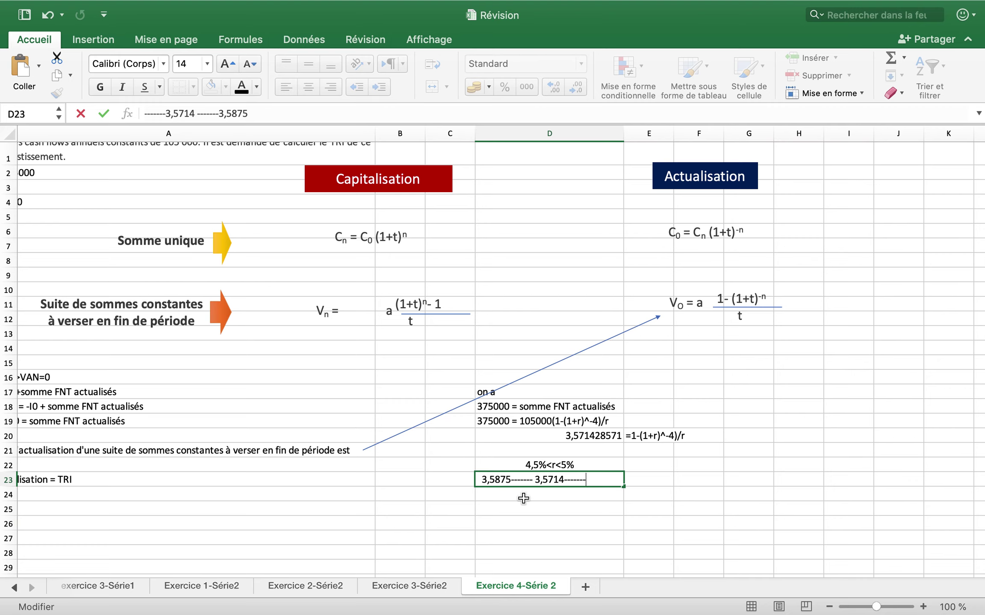
- Look up the four-period factor at 5 % in the PowerPoint annuity table, and append 3,5459 to Excel cell D23
mouse_move(592, 613)
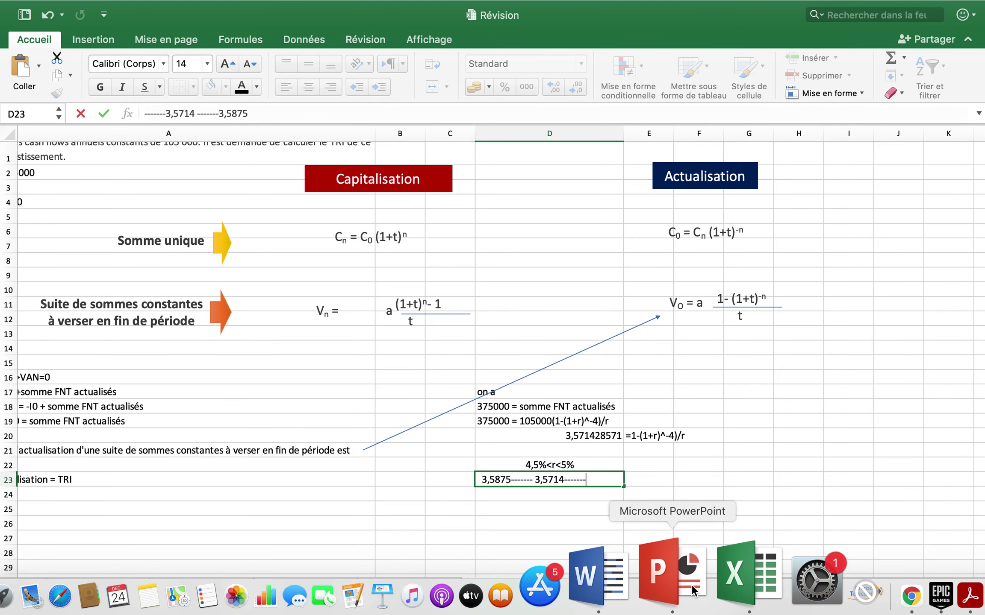
left_click(686, 592)
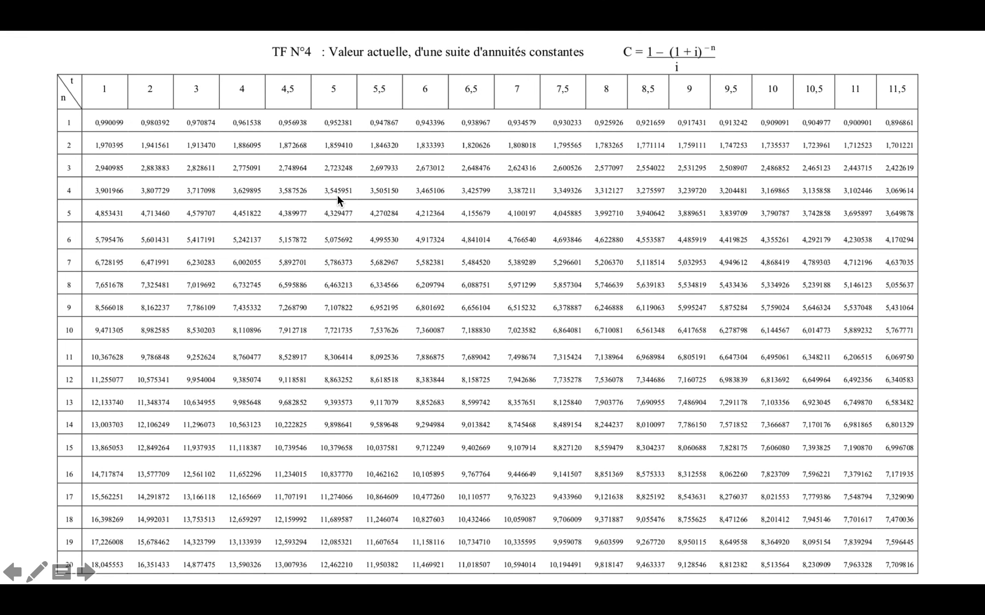
mouse_move(556, 611)
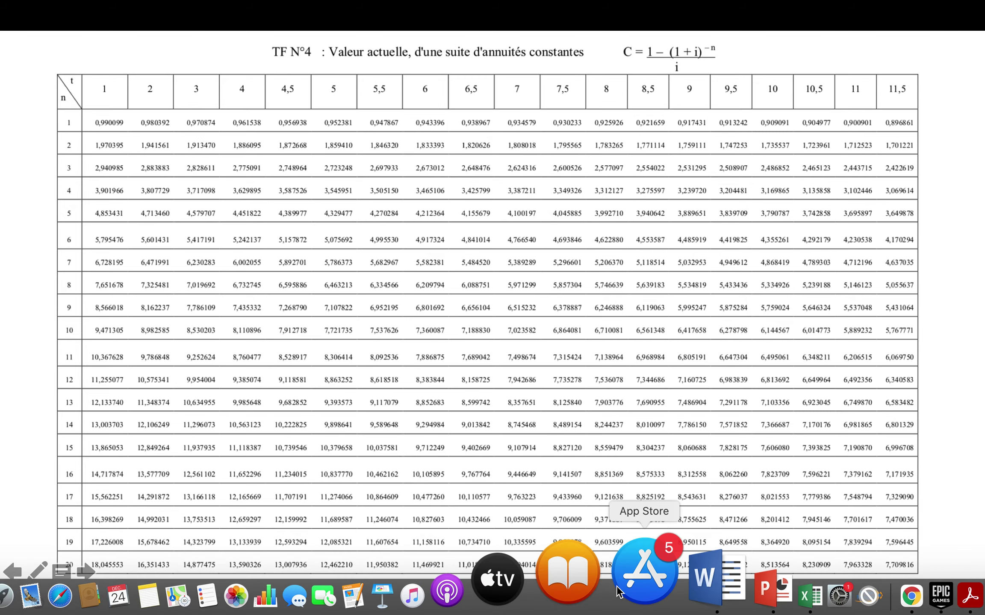
left_click(763, 585)
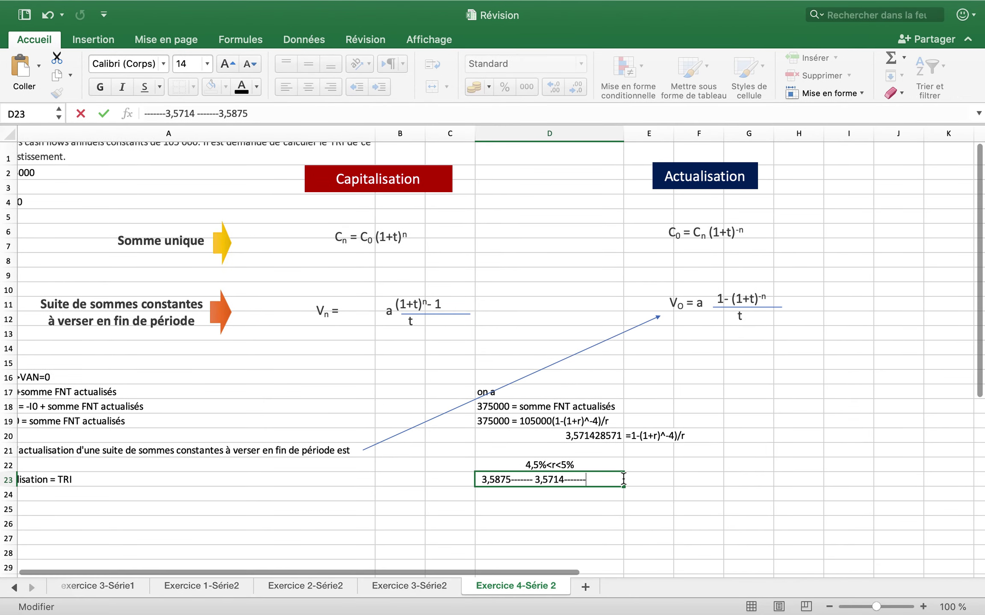
type("3,5")
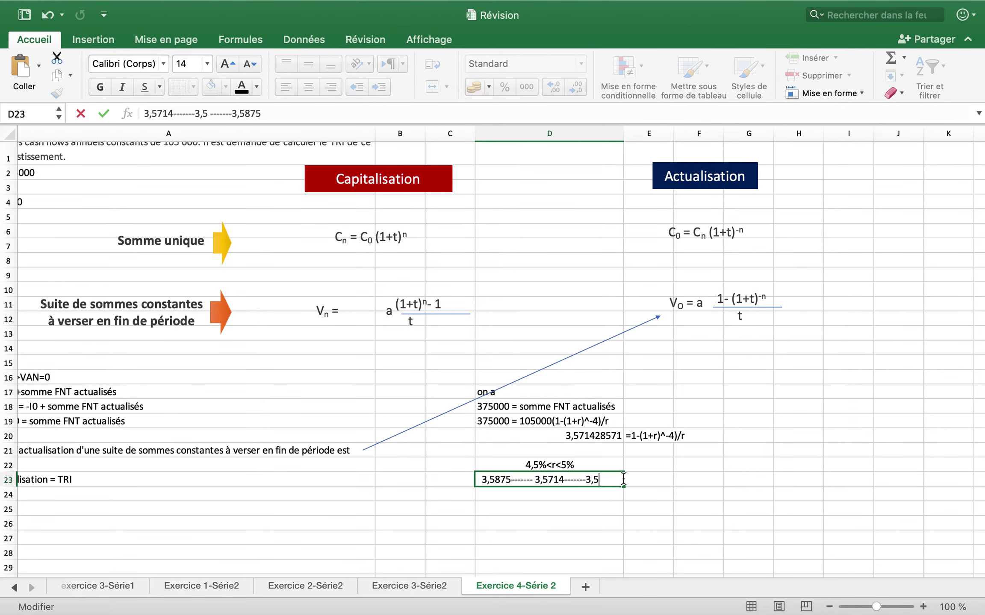
type("459")
key("Return")
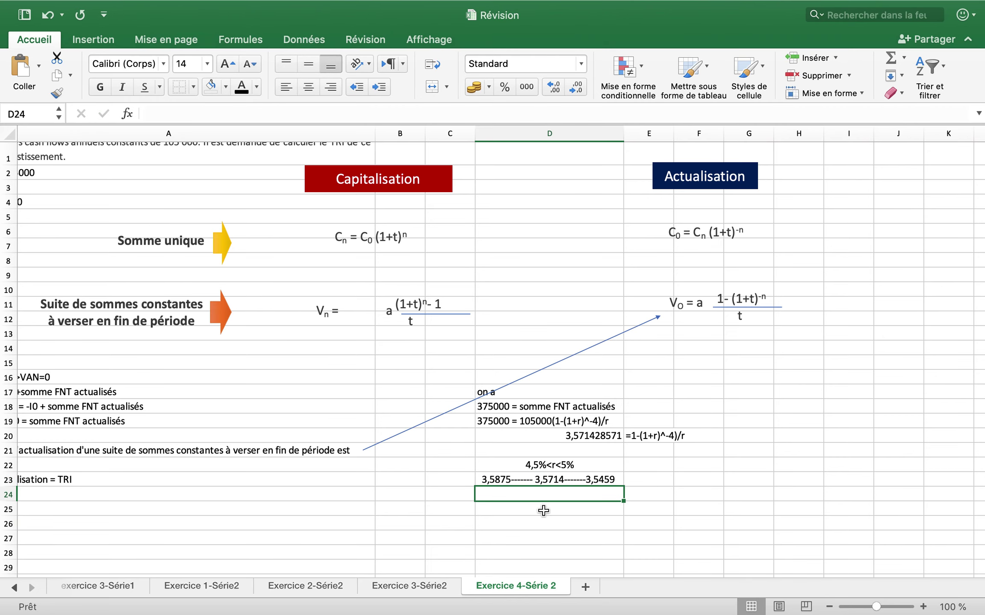
- Enter the rate ratio (-4,5%)/(5%-4,5%) as text in cell D25
left_click(497, 512)
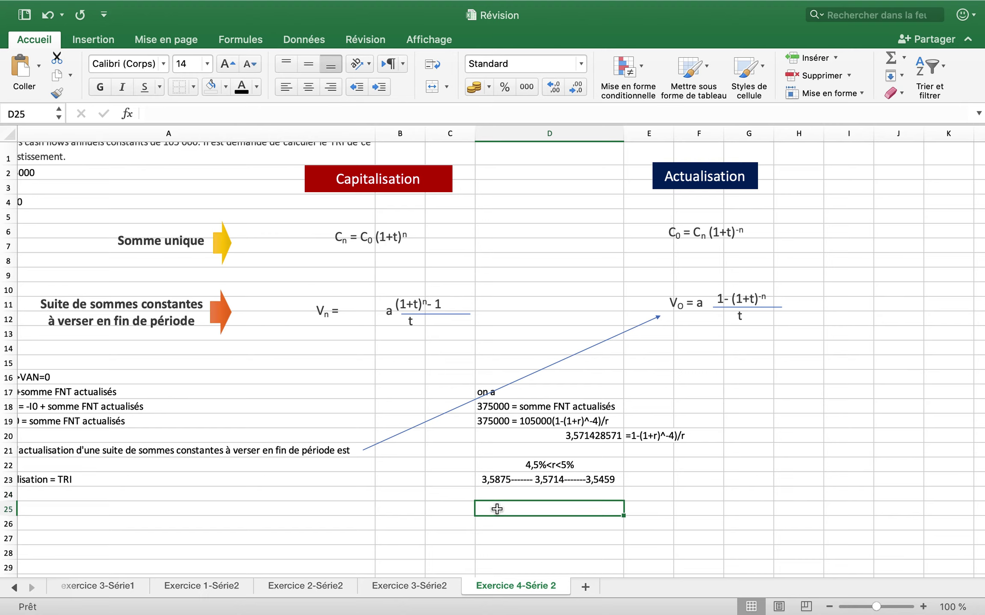
type("((-")
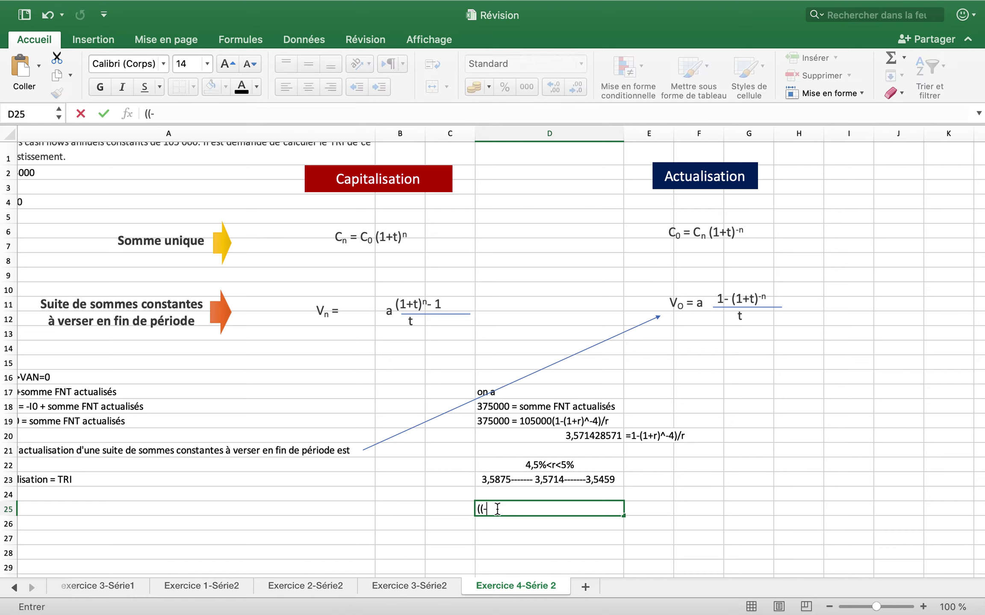
type("4,5%)/")
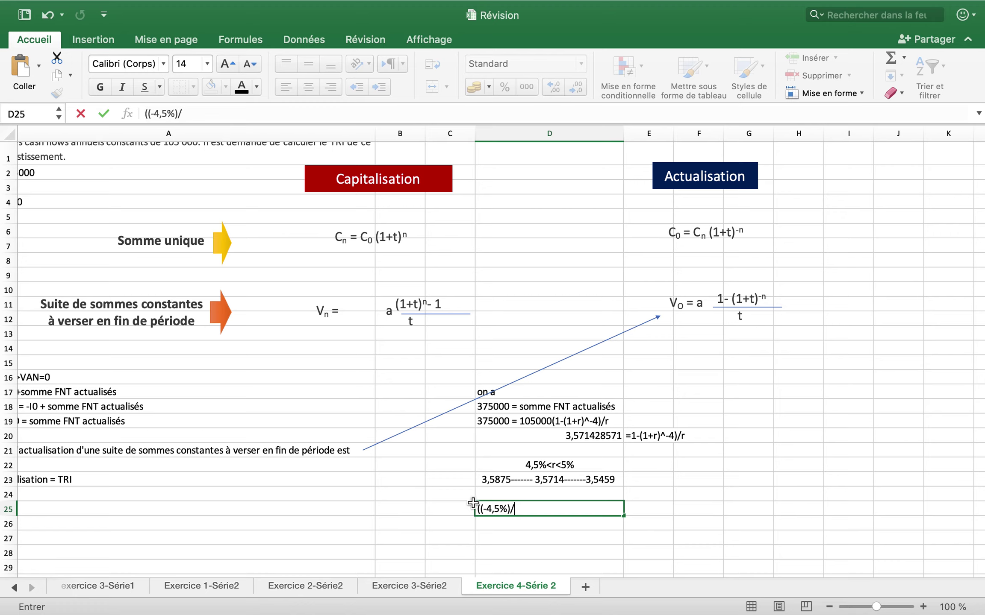
left_click(480, 509)
key("BackSpace")
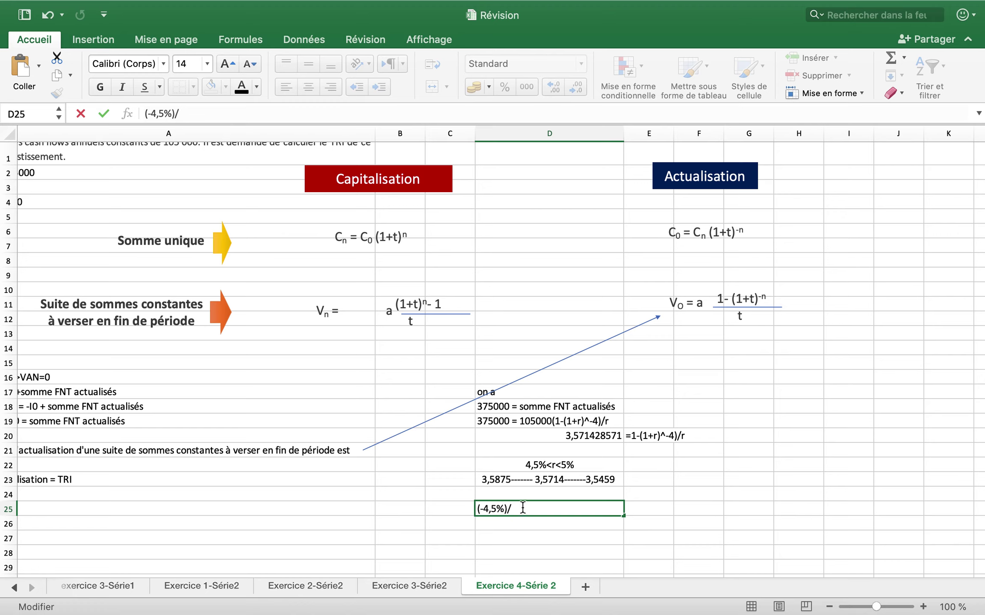
type("(5%-4,5%)")
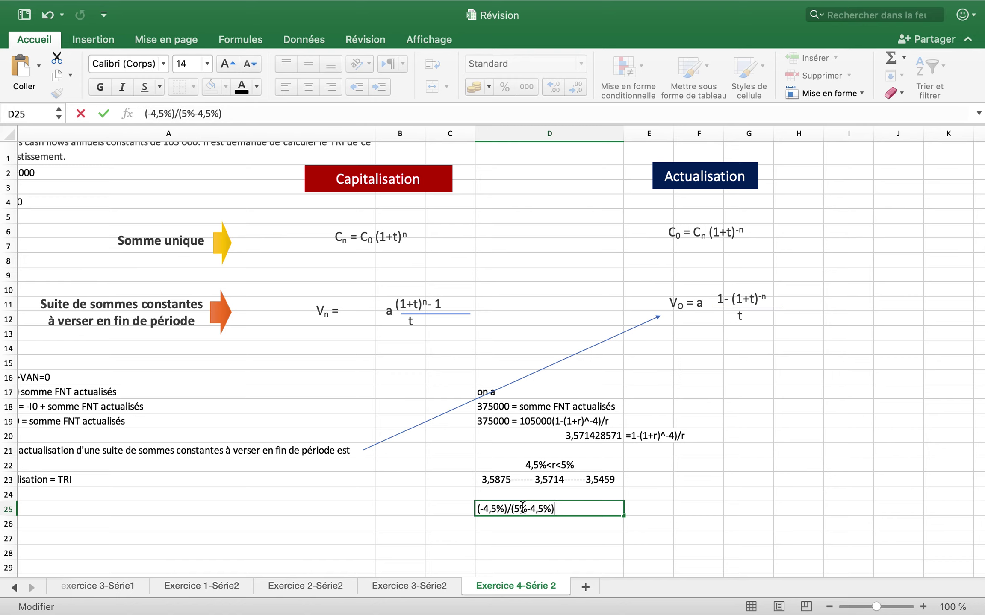
key("Return")
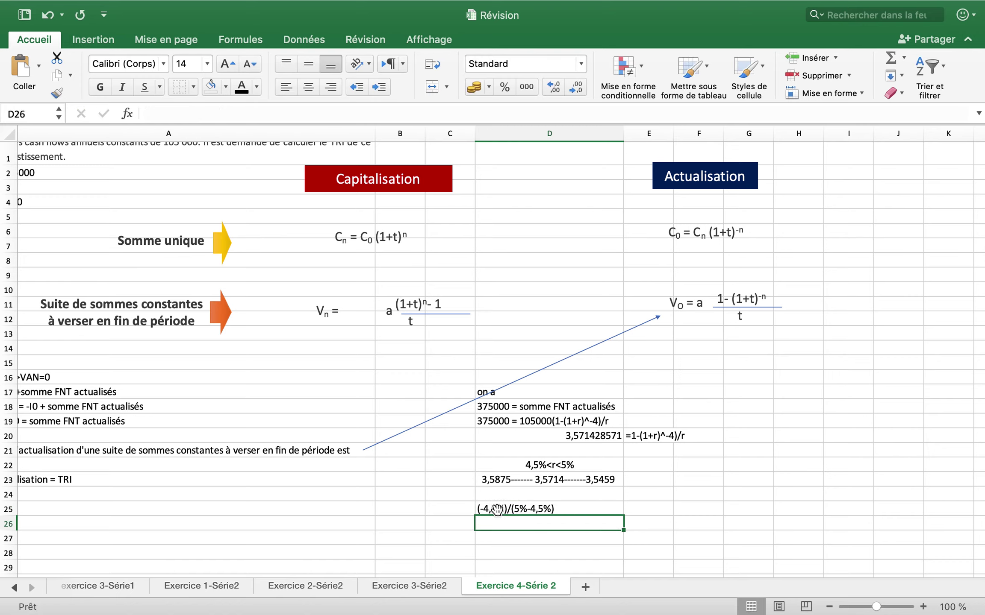
- Begin cell D26 with an opening parenthesis, and insert the missing r in D25 so it reads (r-4,5%)/(5%-4,5%)
type("(")
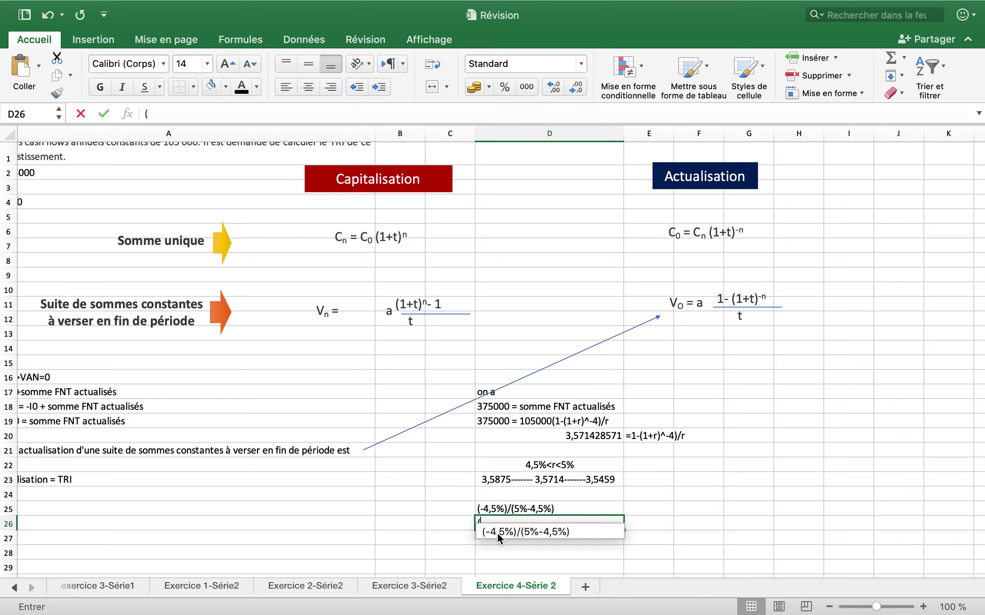
key("Down")
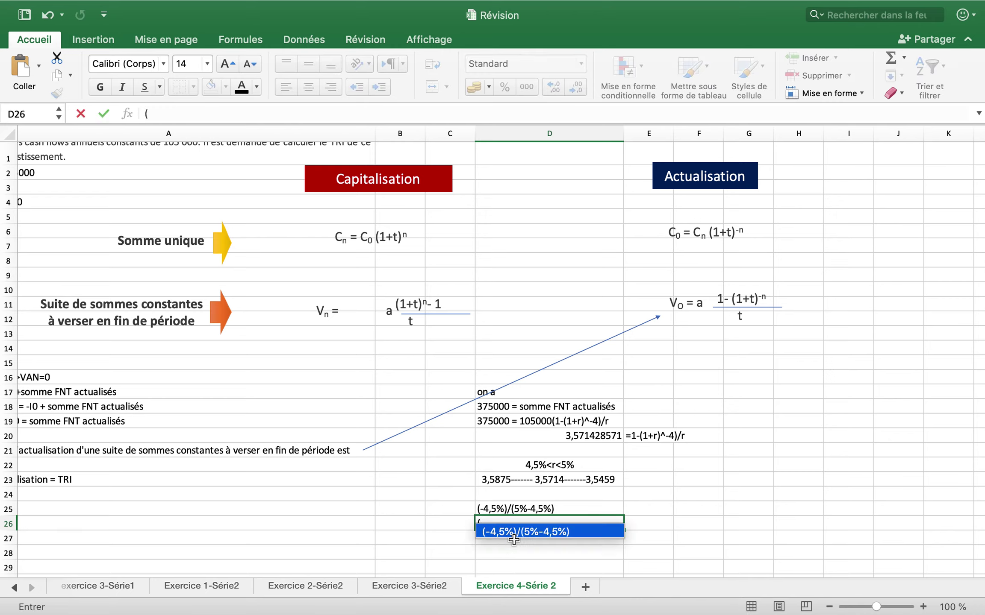
key("Escape")
left_click(486, 508)
double_click(483, 509)
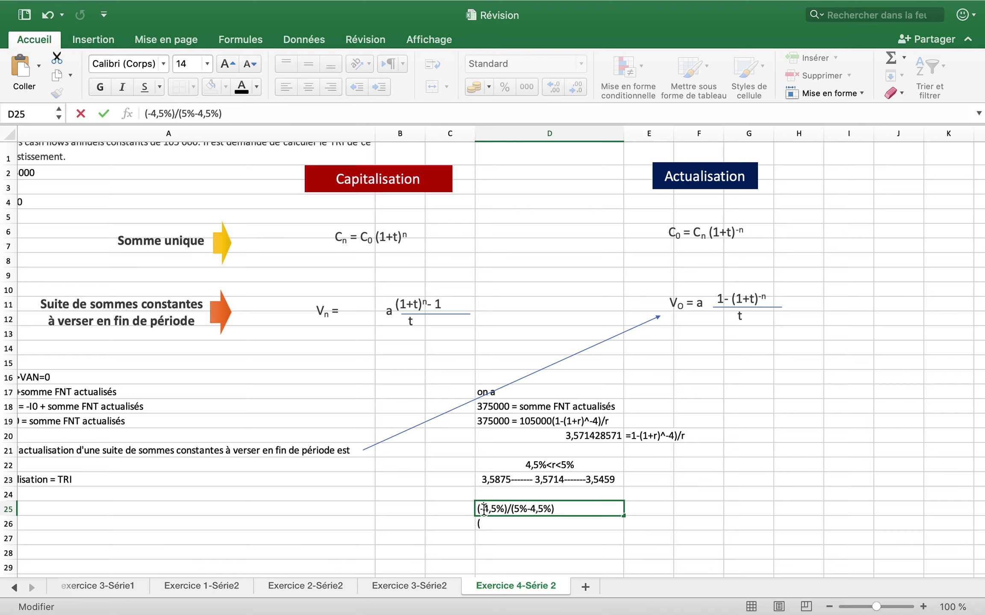
type("r")
key("Return")
- Complete cell D26 as the formula =(3,5714-3,5875)/(3,5459-3,5875)
double_click(485, 525)
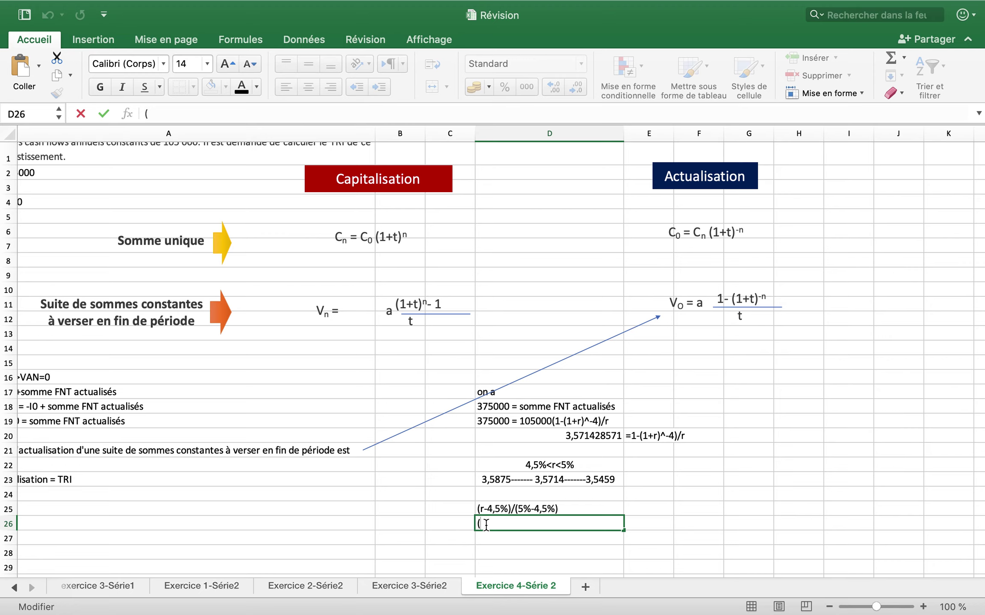
type("3,5714-3,5875)")
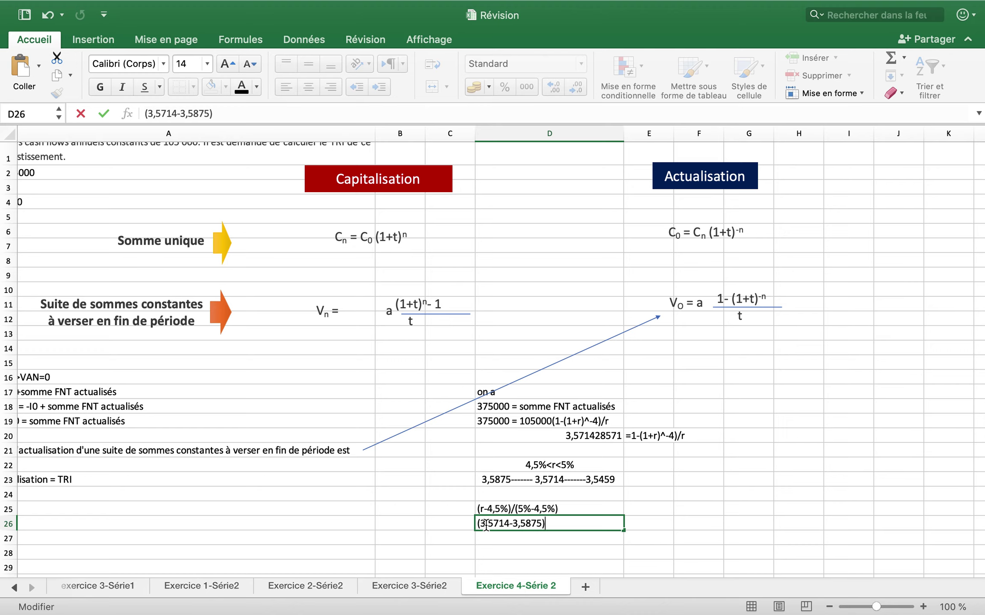
type("/(3,5459-3")
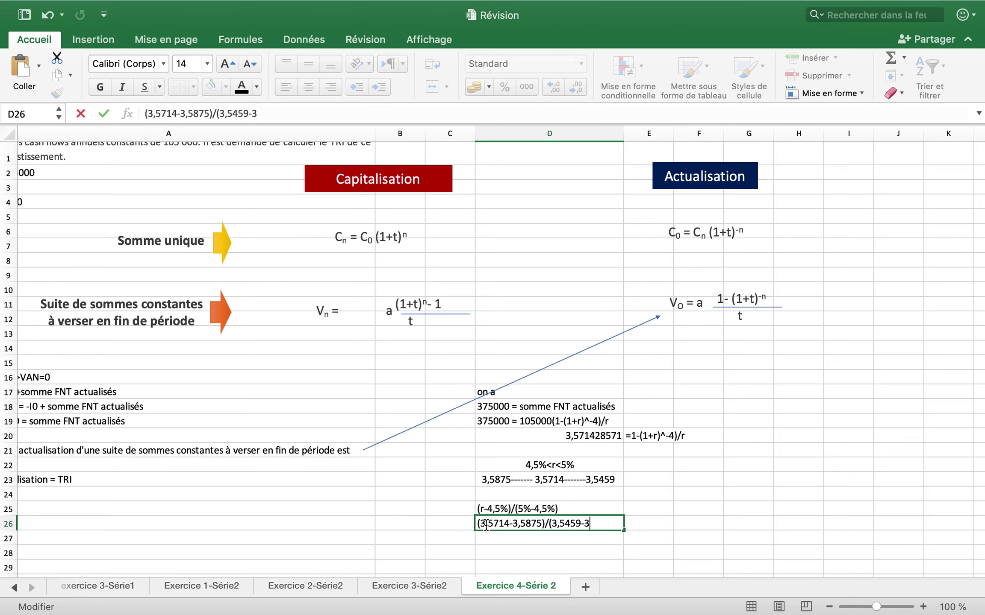
type(",5875)")
left_click(477, 524)
type("=")
key("Return")
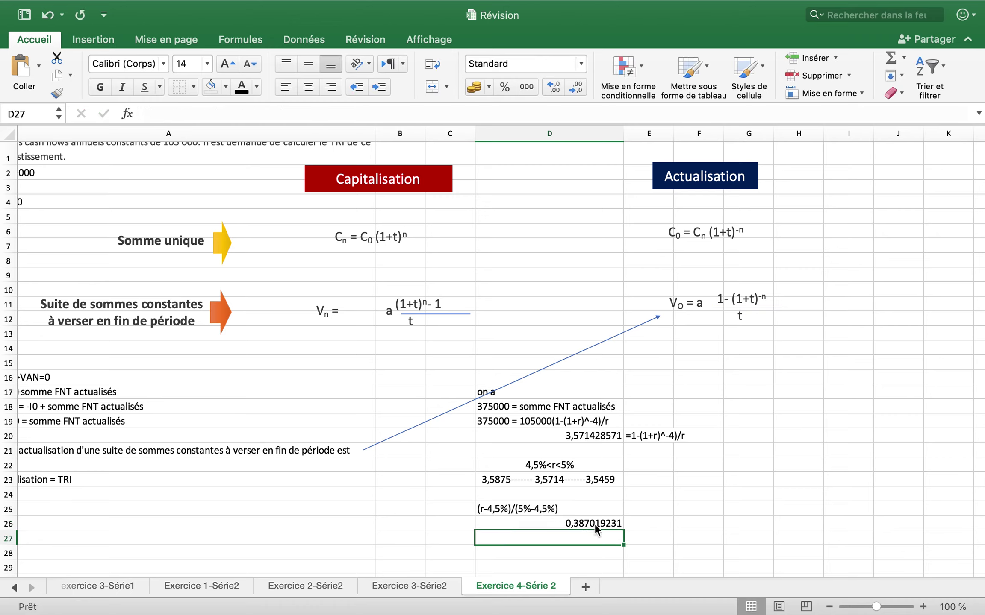
left_click(584, 522)
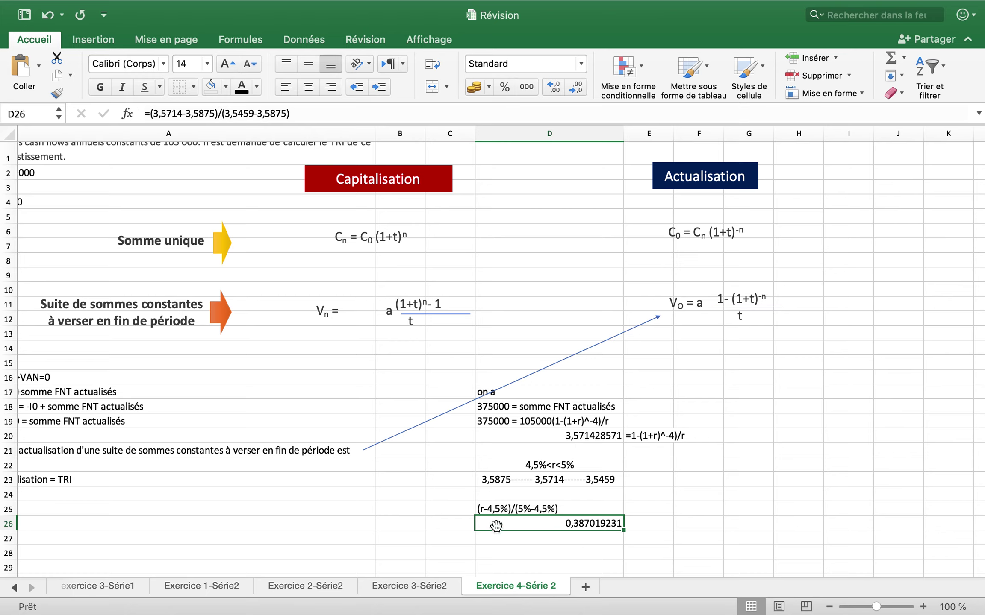
left_click(458, 522)
type("=")
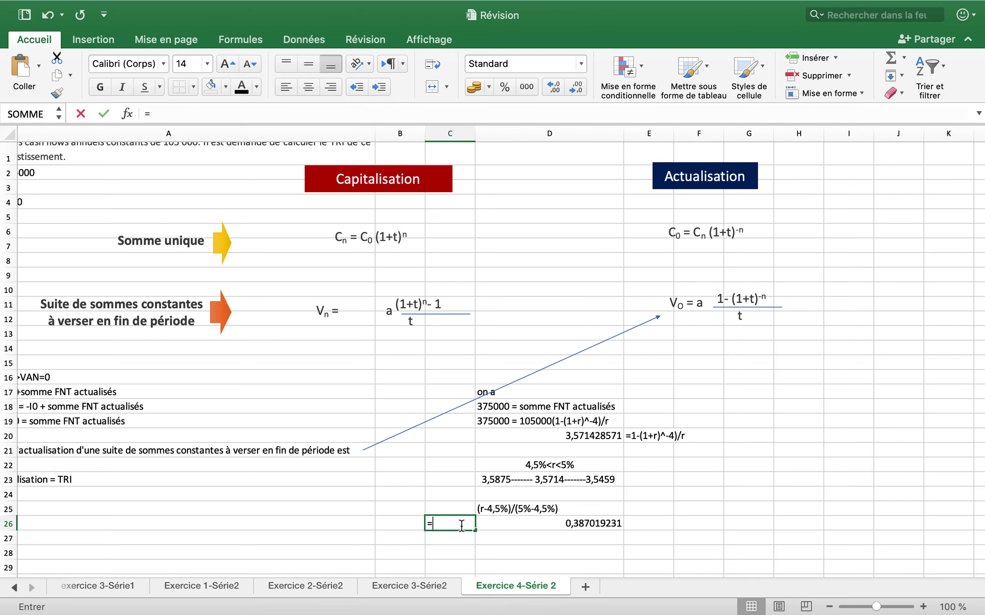
left_click(494, 508)
key("Escape")
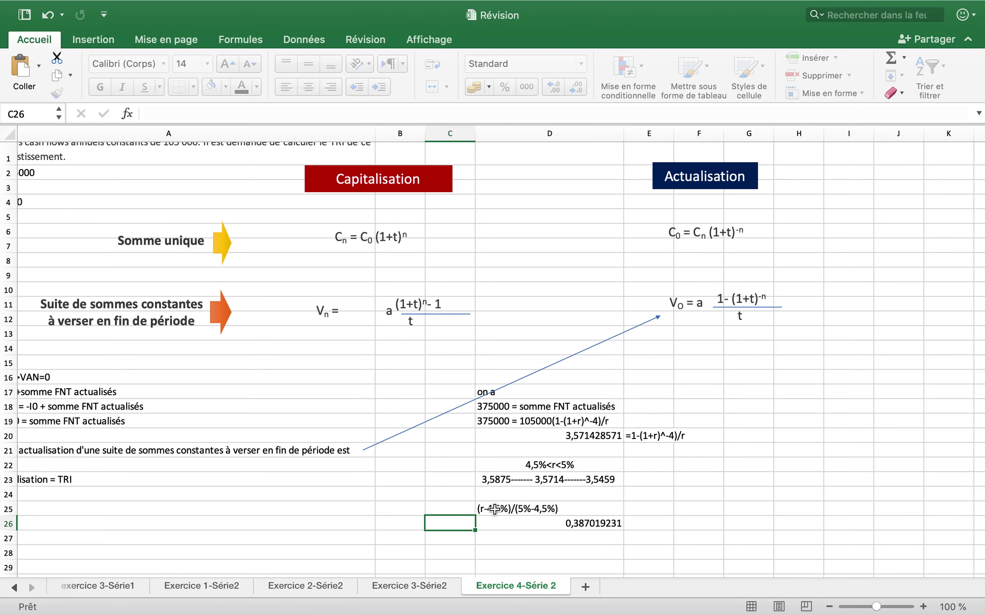
- Label the interpolation ratio with = in cell C26 and the rate result with r= in cell C27
type("=")
key("Return")
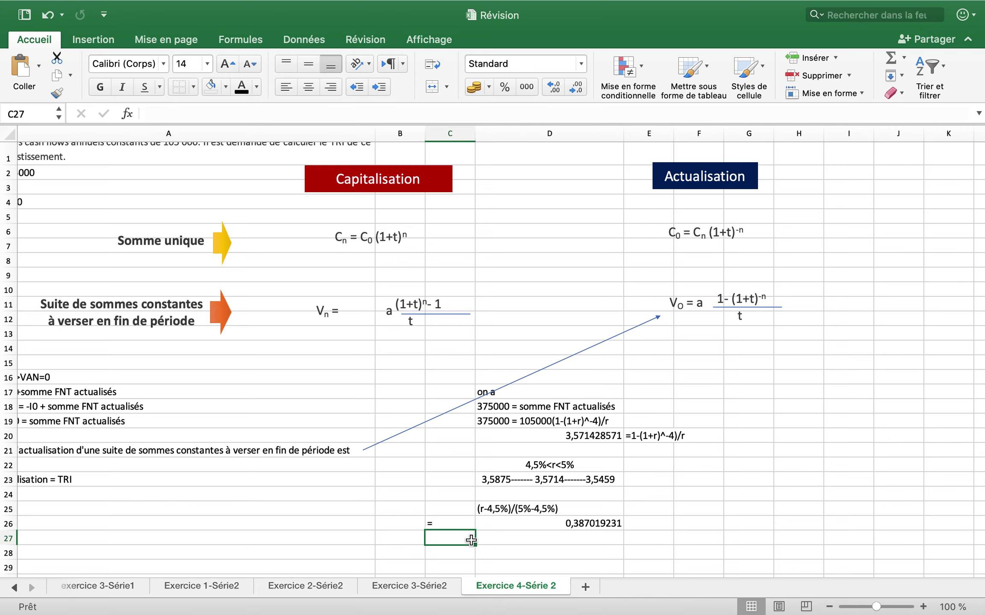
type("r=")
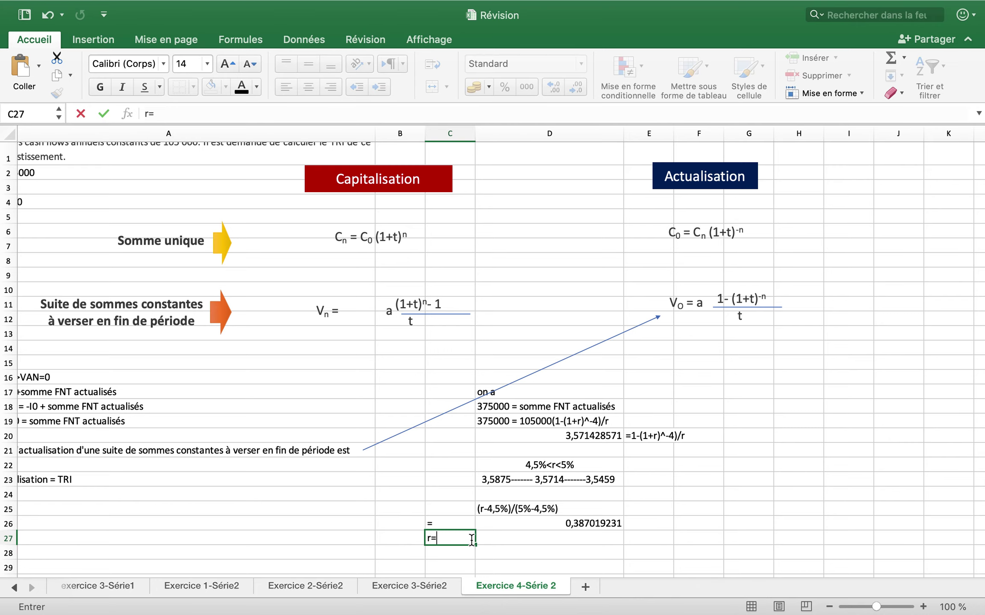
key("Tab")
- Compute the rate in cell D27 with the formula =4,5%+0,5%*D26
type("=4?")
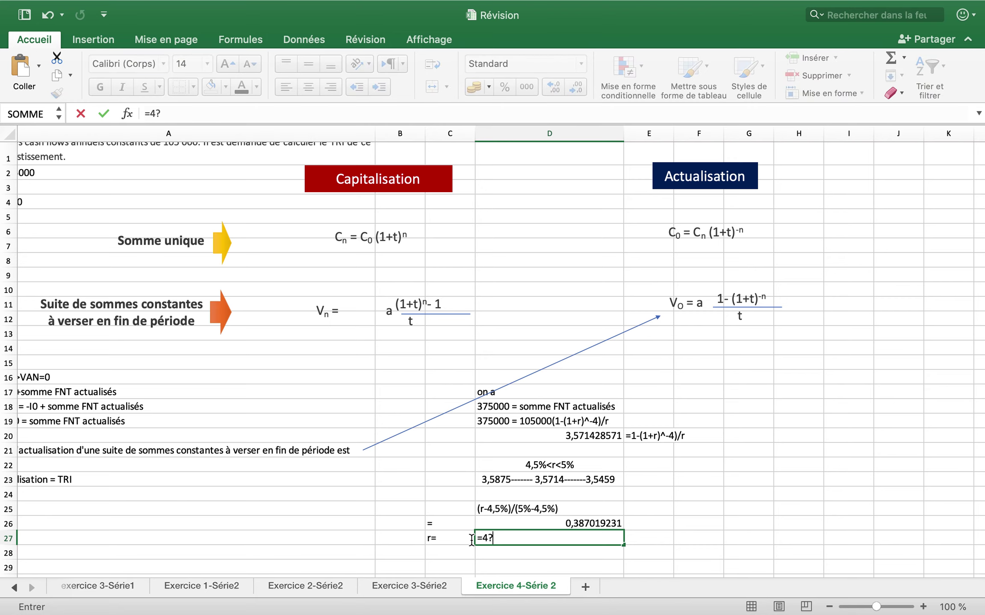
type("4%")
key("BackSpace")
key("BackSpace")
key("BackSpace")
type("5%")
type("+0,5%*")
left_click(568, 524)
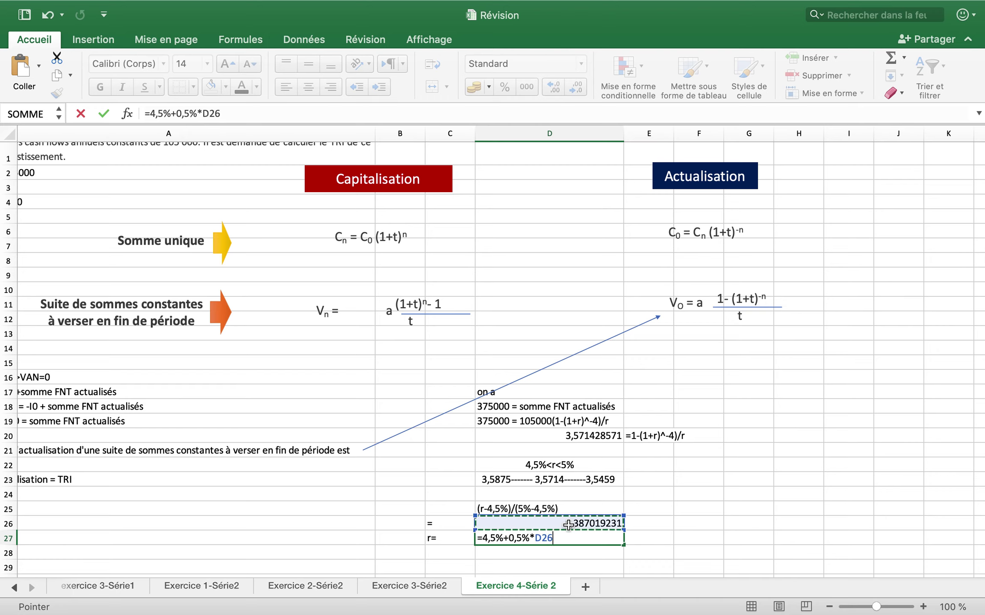
key("Return")
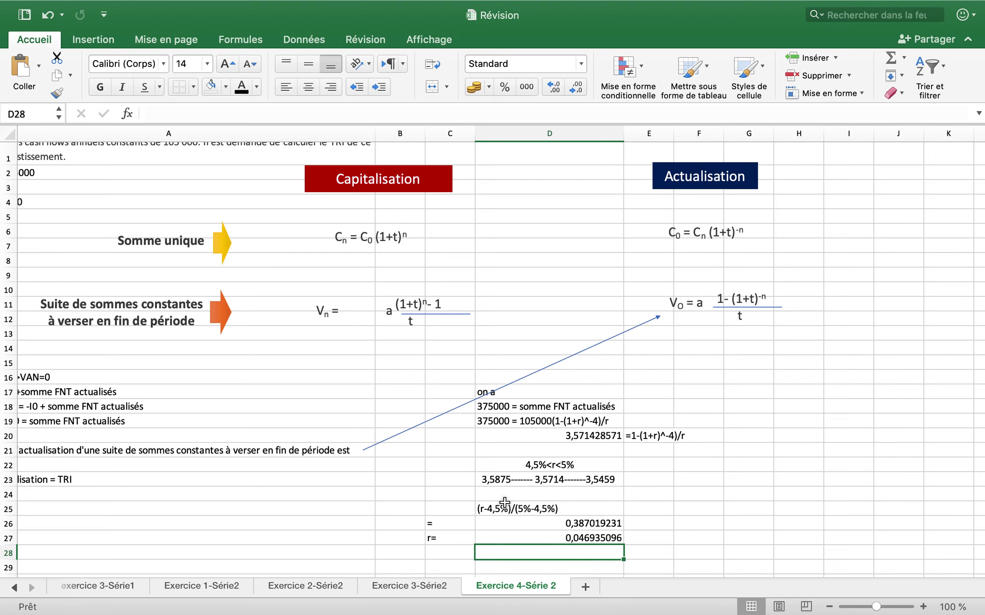
- Format the rate in cell D27 as a percentage with two decimal places
left_click(548, 537)
left_click(503, 87)
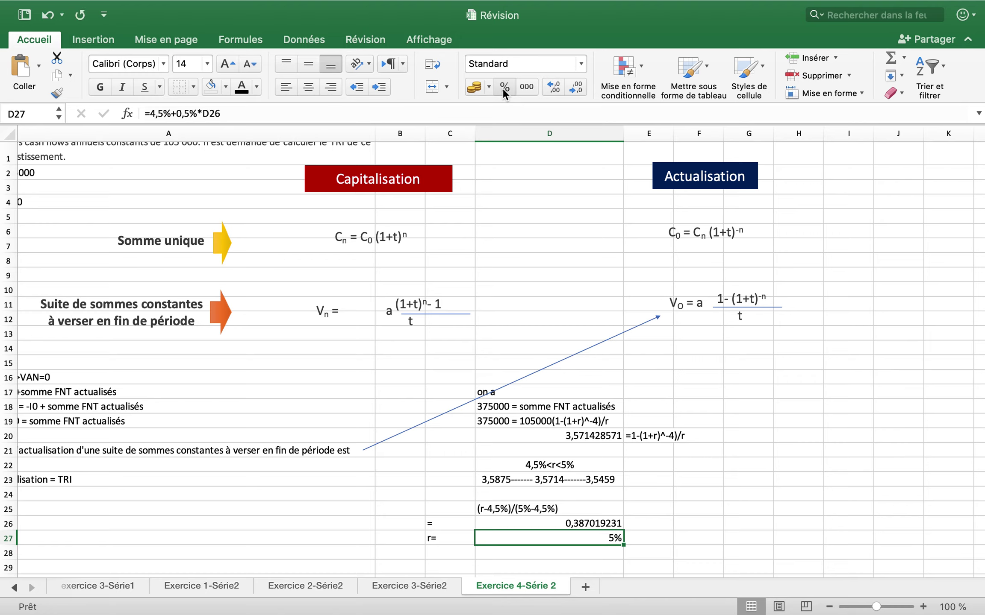
left_click(556, 86)
left_click(676, 539)
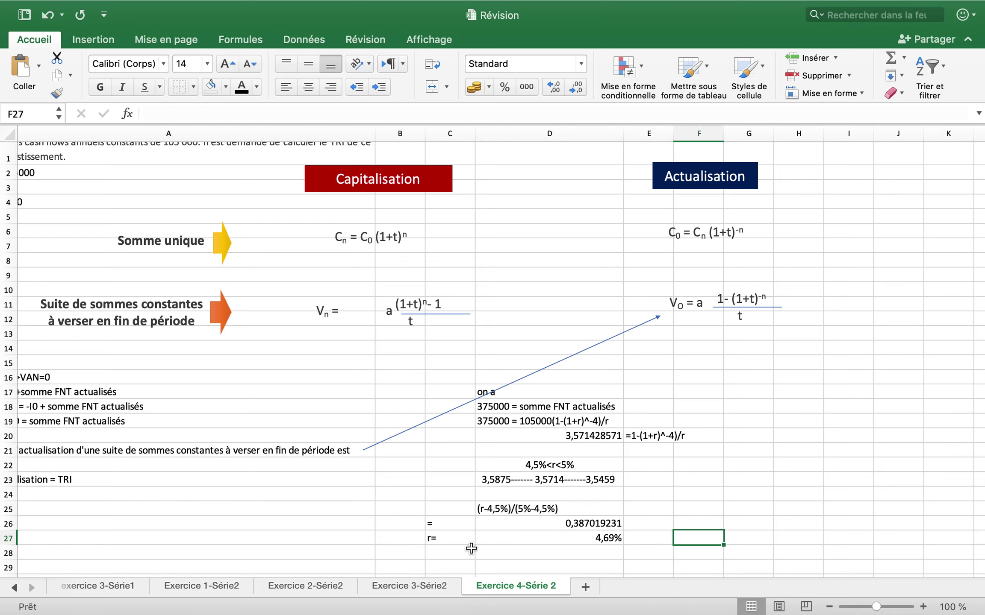
- Make the r= label and its rate in cells C27:D27 bold
left_click(557, 538)
left_click_drag(468, 538, 521, 538)
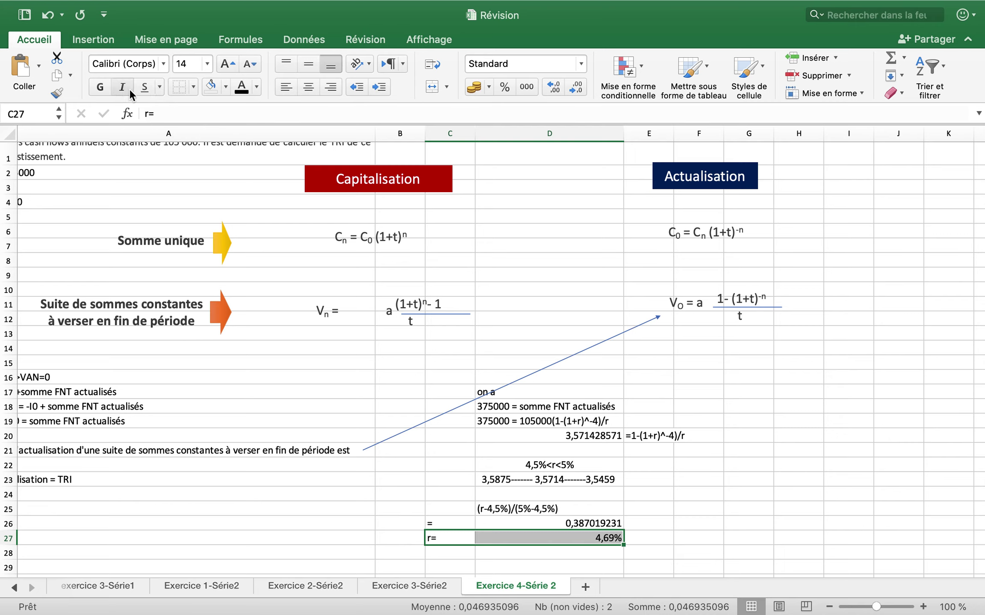
left_click(102, 78)
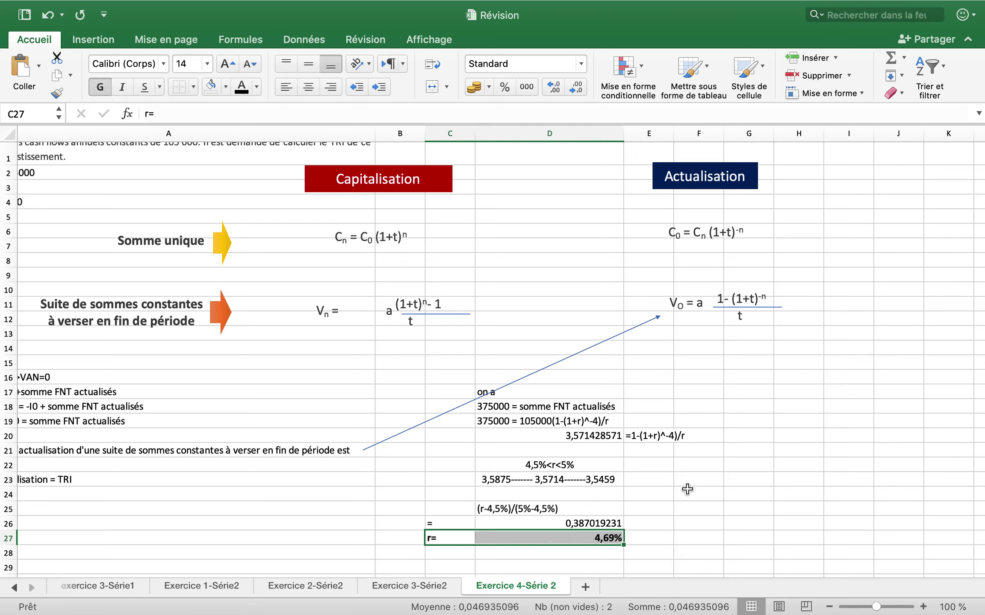